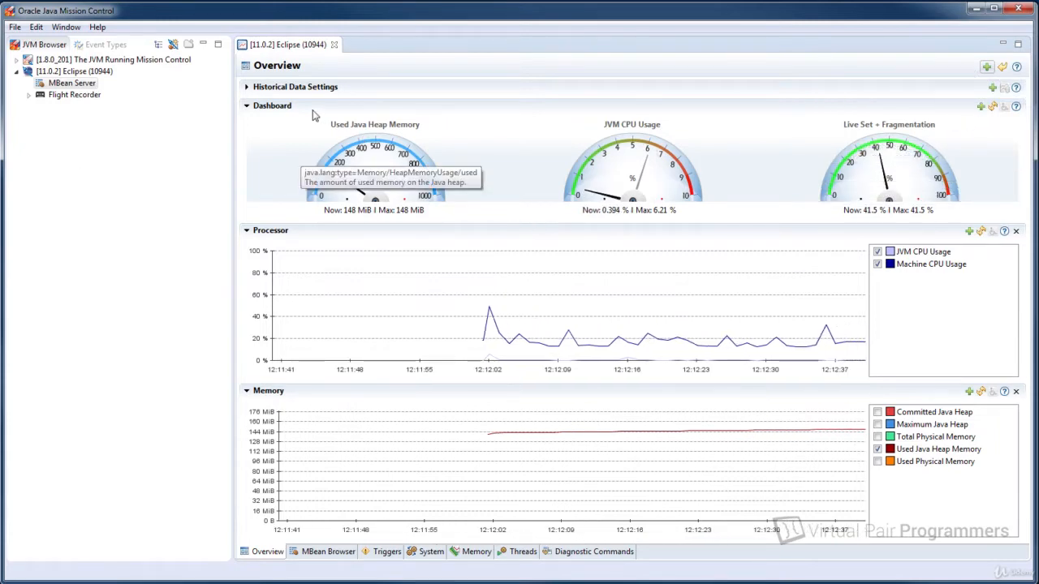
Add a dial to the Dashboard for the G1 Eden Space Usage "used" attribute, filtering the attributes by "*eden".
{"action": "left_click", "coordinate": [980, 108]}
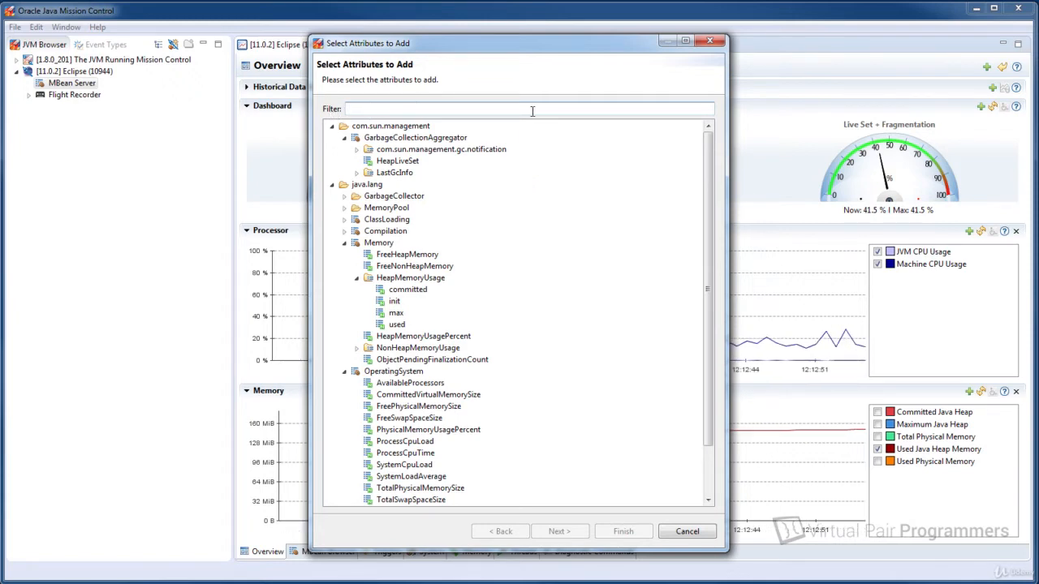
{"action": "type", "text": "eden"}
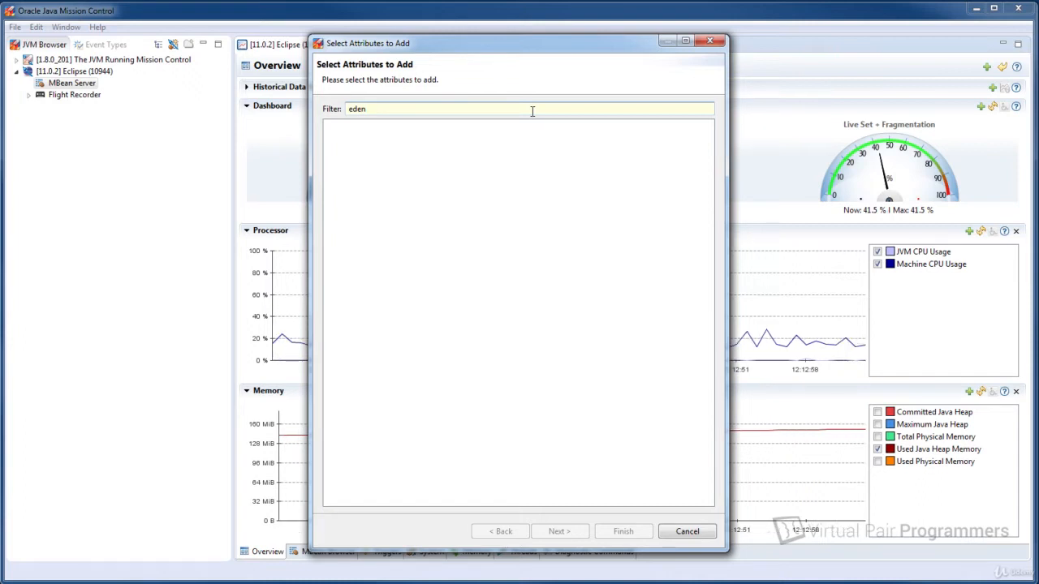
{"action": "key", "text": "Home"}
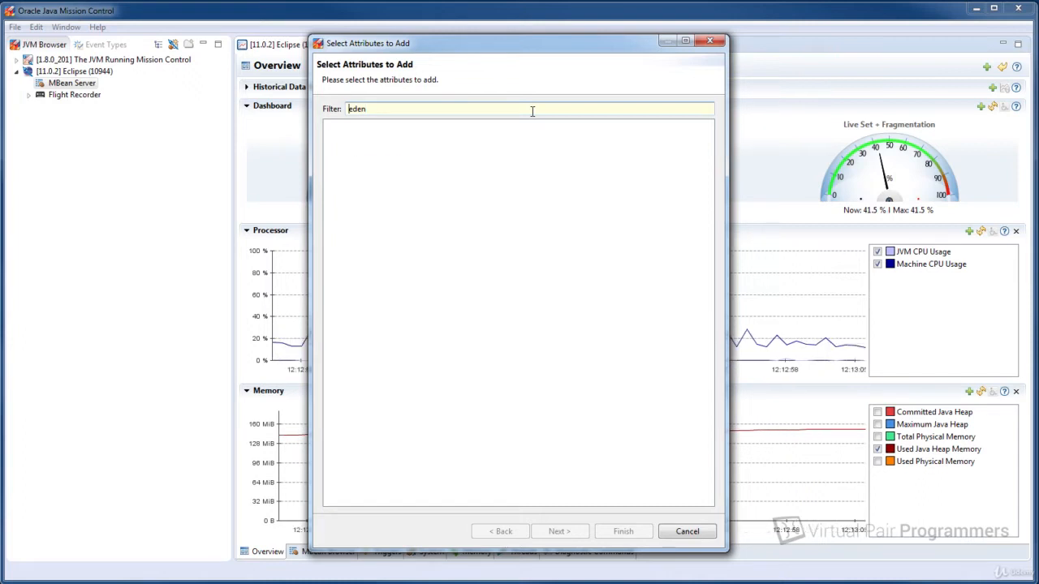
{"action": "type", "text": "*"}
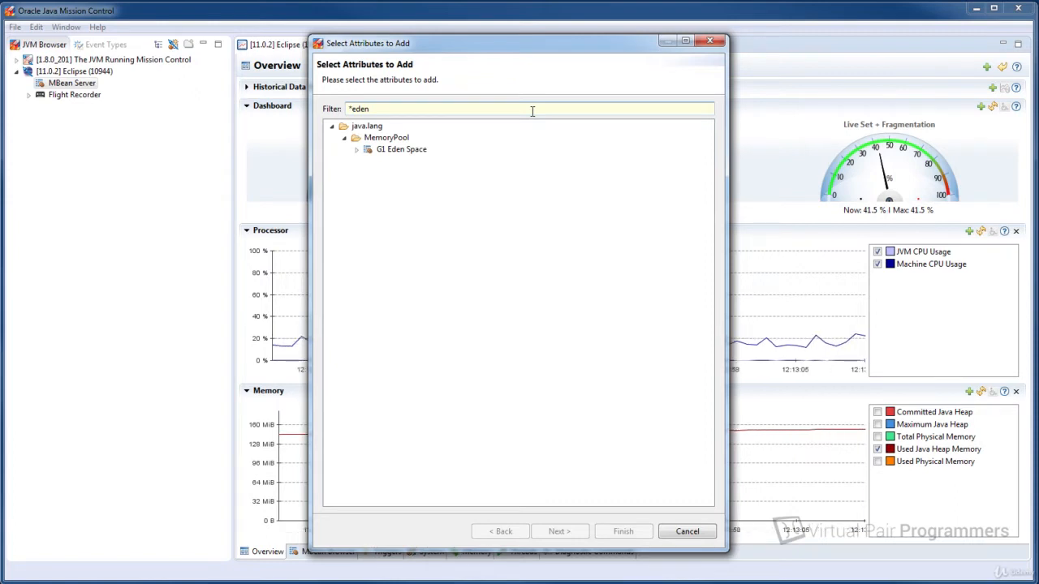
{"action": "left_click", "coordinate": [356, 151]}
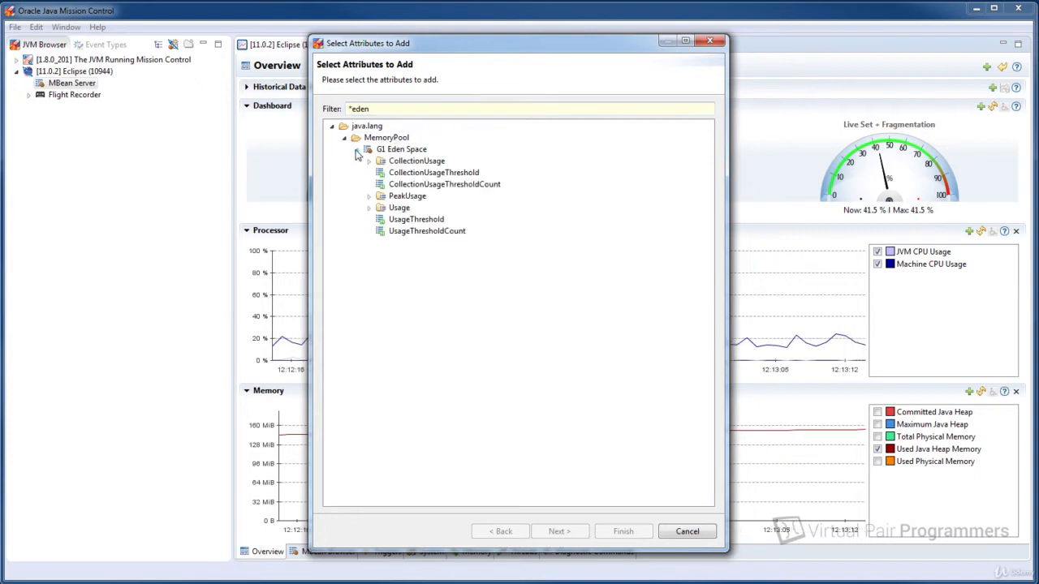
{"action": "left_click", "coordinate": [370, 208]}
{"action": "left_click", "coordinate": [408, 255]}
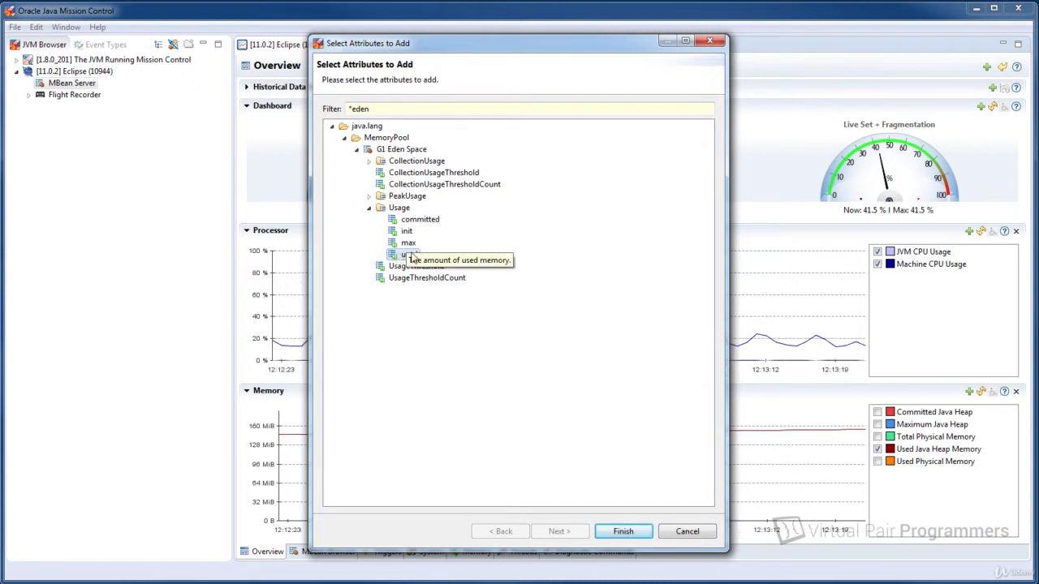
{"action": "left_click", "coordinate": [631, 534]}
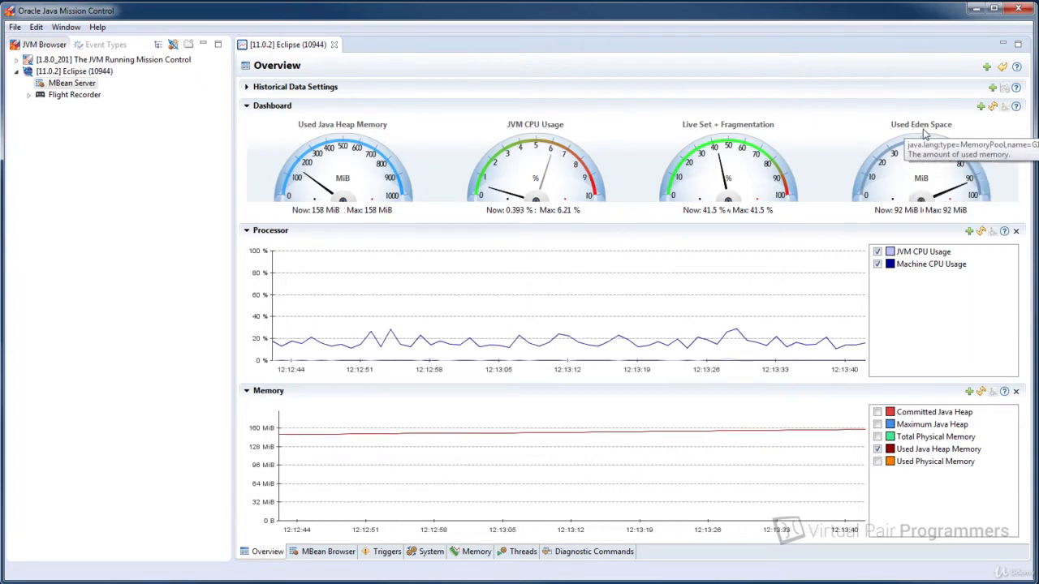
{"action": "right_click", "coordinate": [905, 168]}
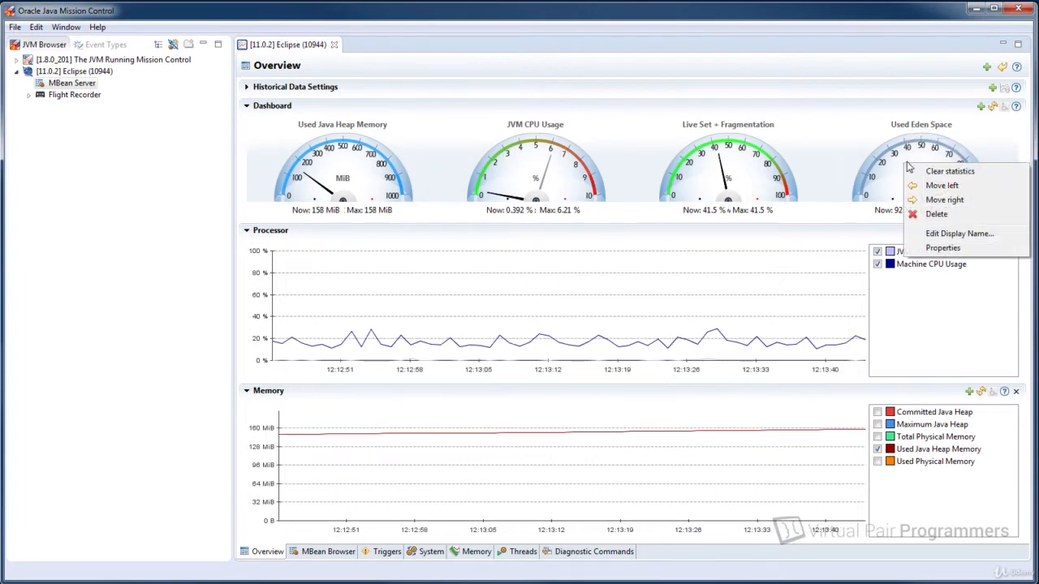
{"action": "left_click", "coordinate": [956, 235]}
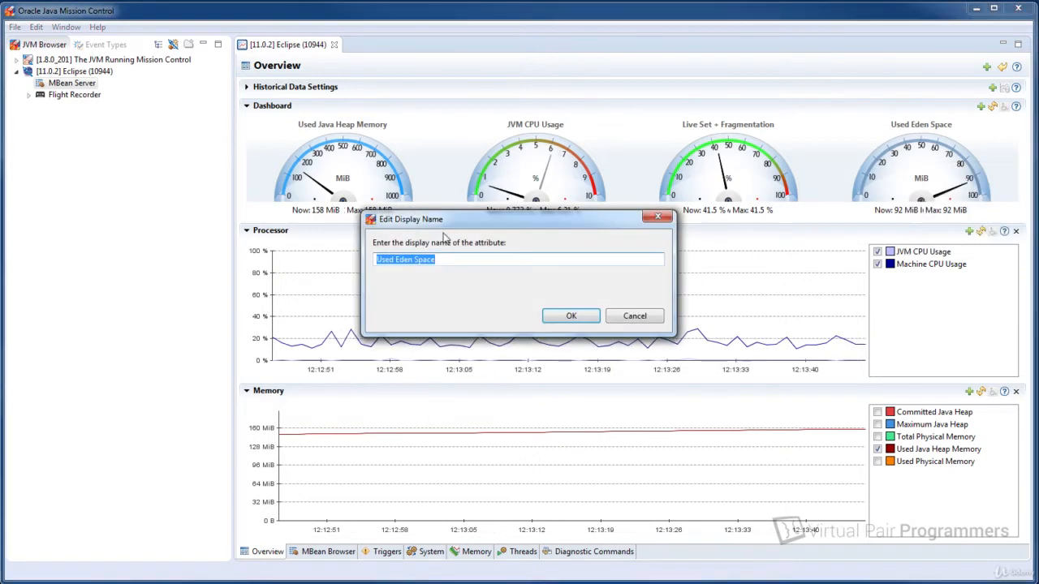
{"action": "left_click", "coordinate": [635, 316]}
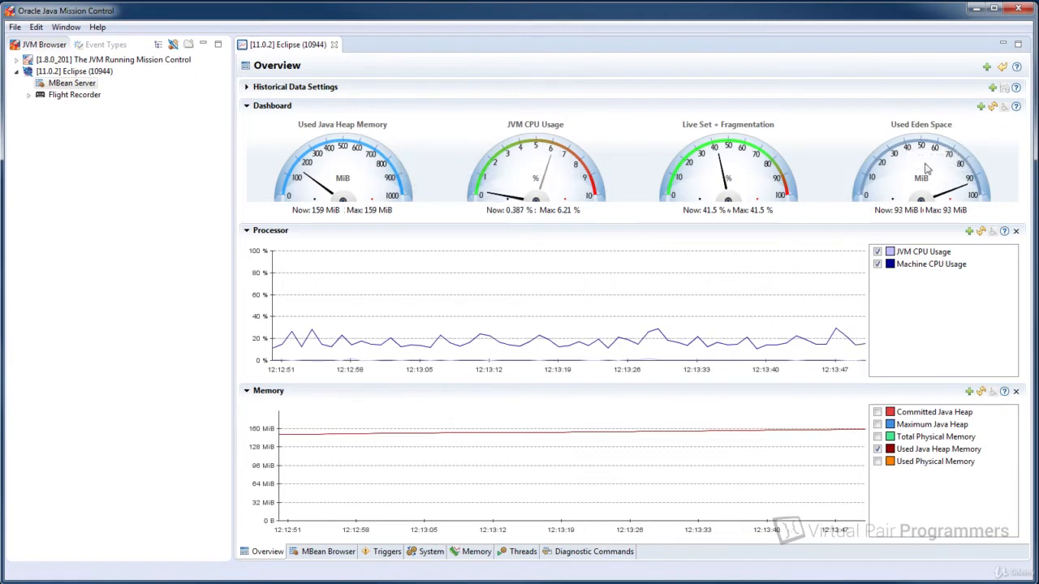
{"action": "left_click", "coordinate": [980, 106]}
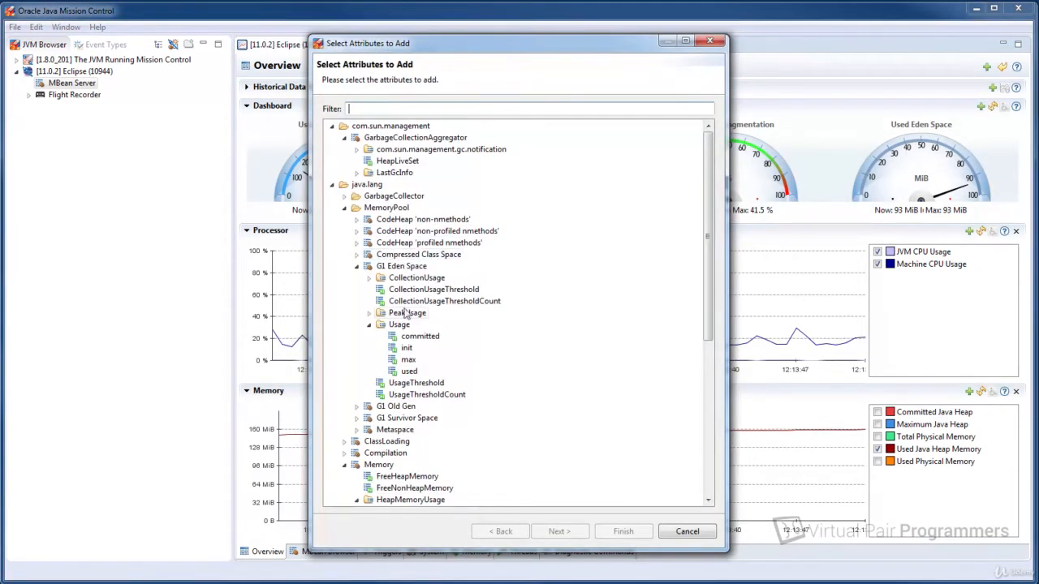
{"action": "left_click", "coordinate": [690, 530]}
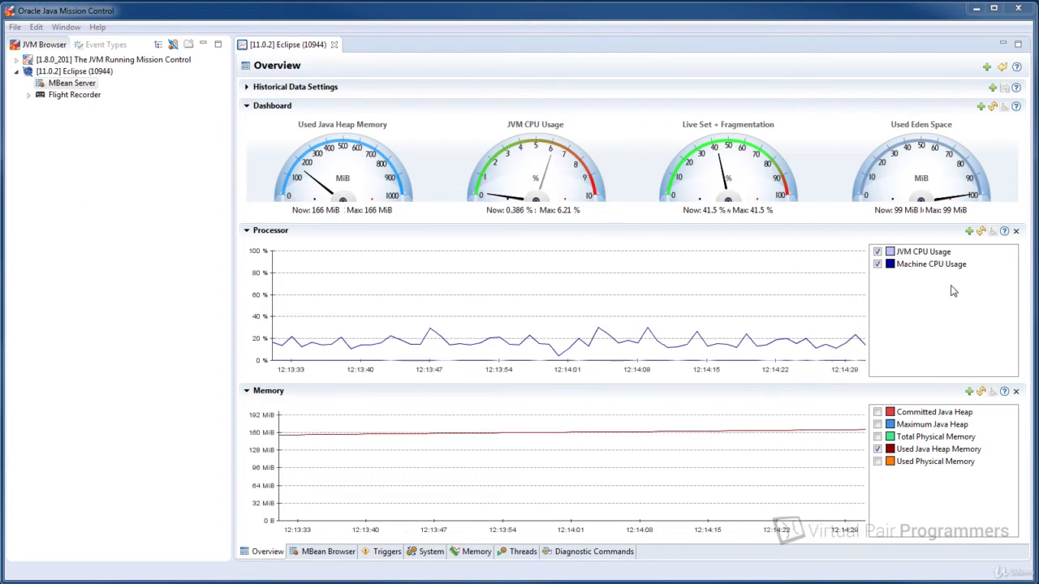
Try to add a G1 Eden Space Usage attribute to the Processor chart, filtering the attributes by "*eden".
{"action": "left_click", "coordinate": [971, 232]}
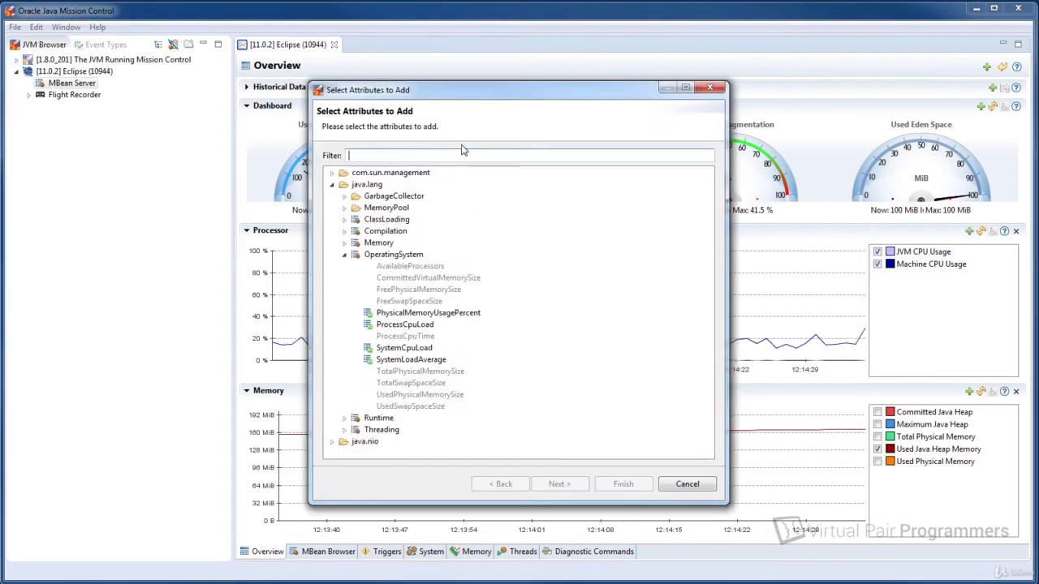
{"action": "type", "text": "*eden"}
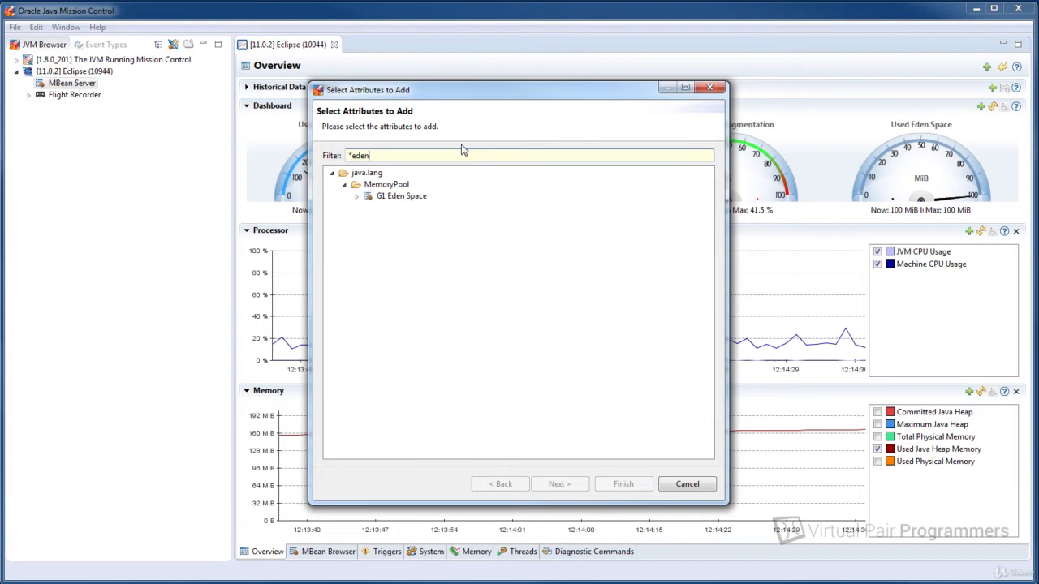
{"action": "left_click", "coordinate": [357, 196]}
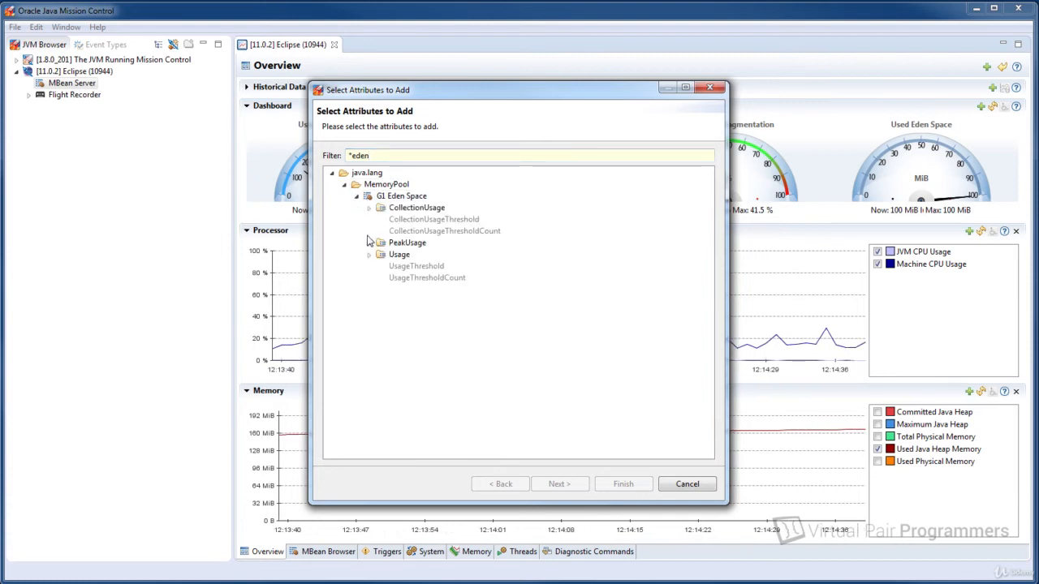
{"action": "left_click", "coordinate": [371, 254]}
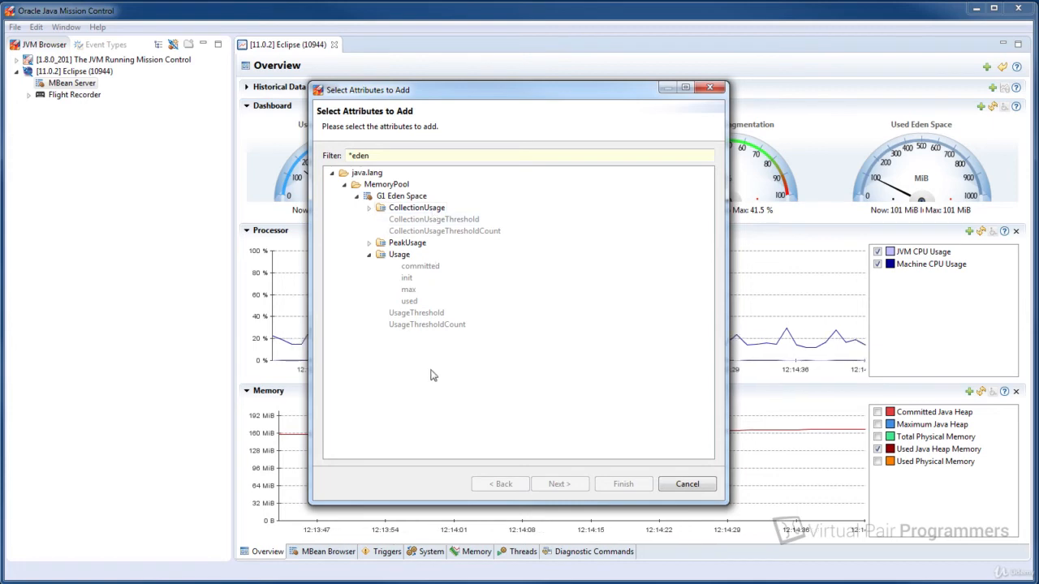
{"action": "left_click", "coordinate": [687, 484]}
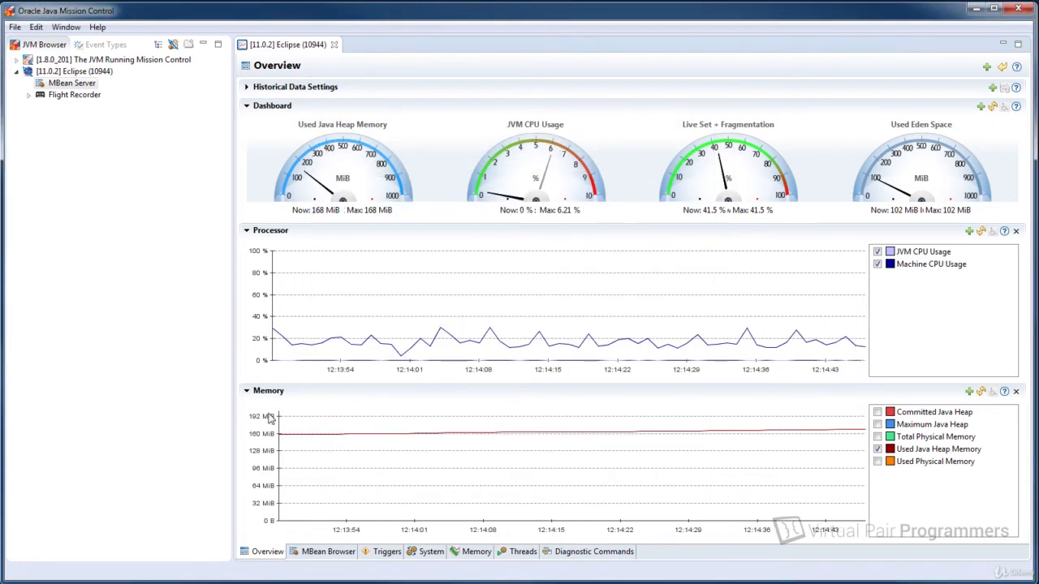
Add the G1 Eden Space Usage "used" attribute to the Memory chart, filtering the attributes by "*eden".
{"action": "left_click", "coordinate": [968, 392]}
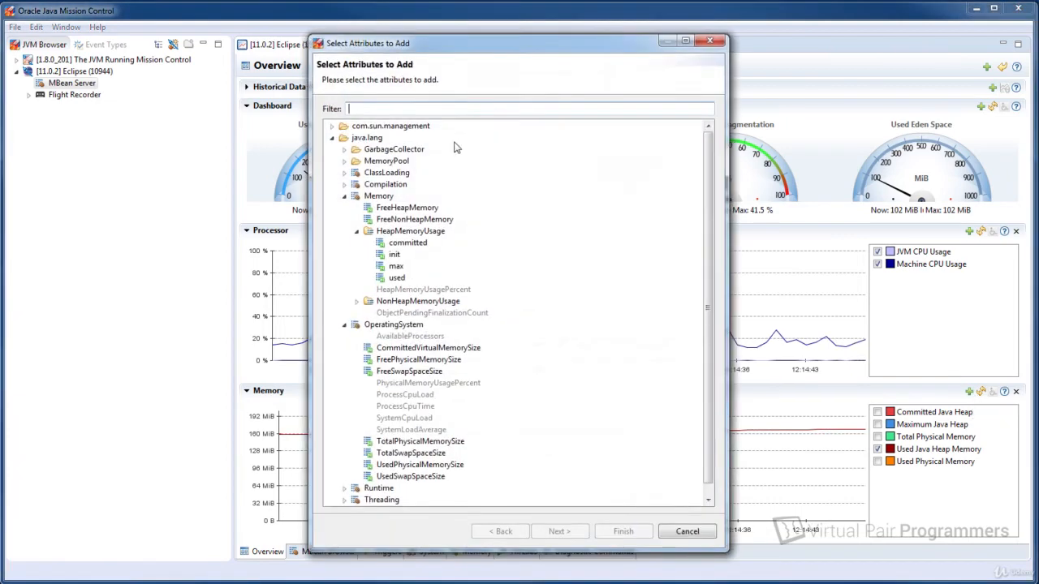
{"action": "type", "text": "*eden"}
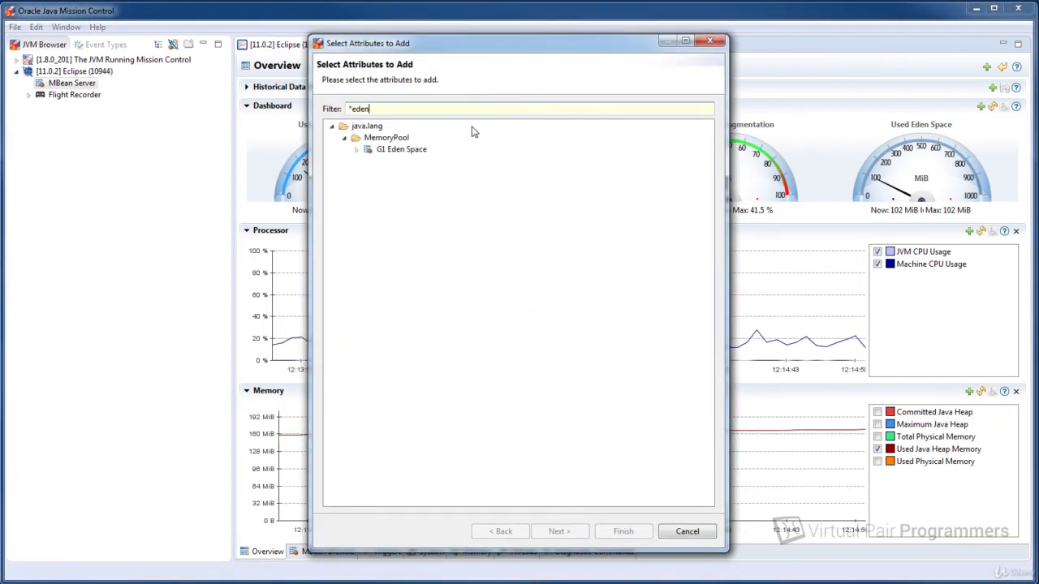
{"action": "left_click", "coordinate": [356, 150]}
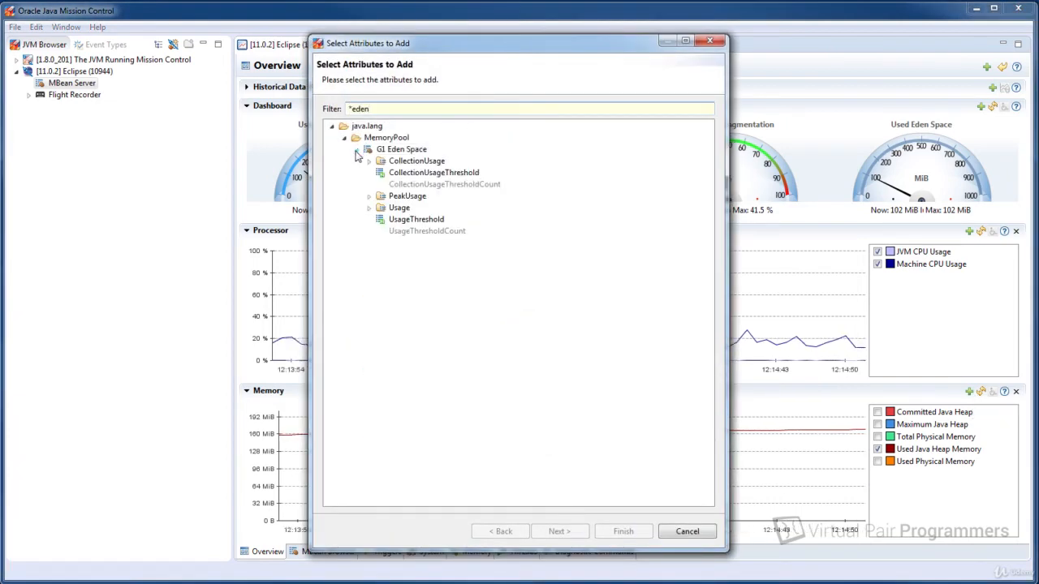
{"action": "left_click", "coordinate": [368, 208]}
{"action": "left_click", "coordinate": [408, 254]}
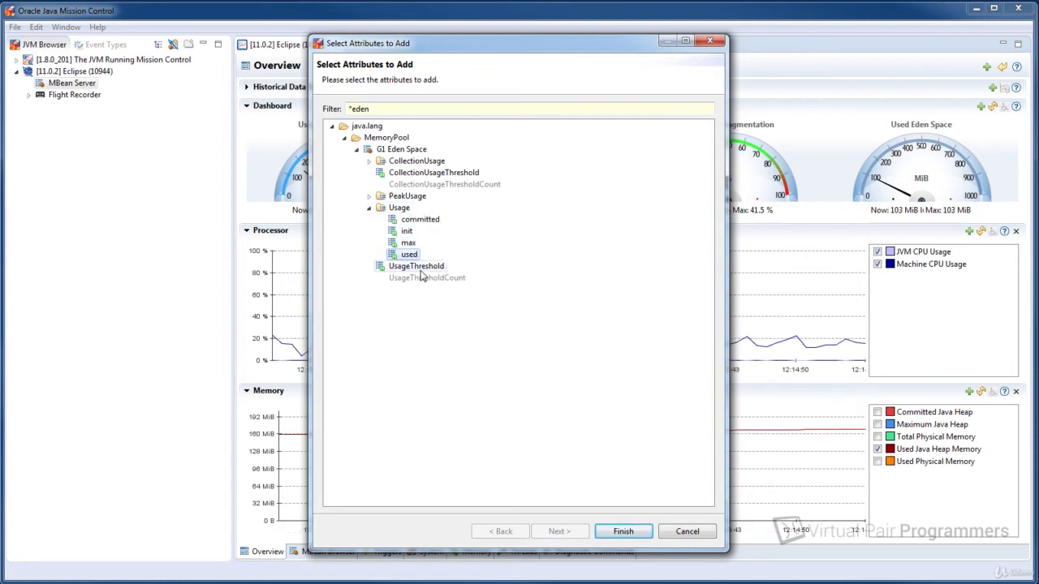
{"action": "left_click", "coordinate": [623, 534]}
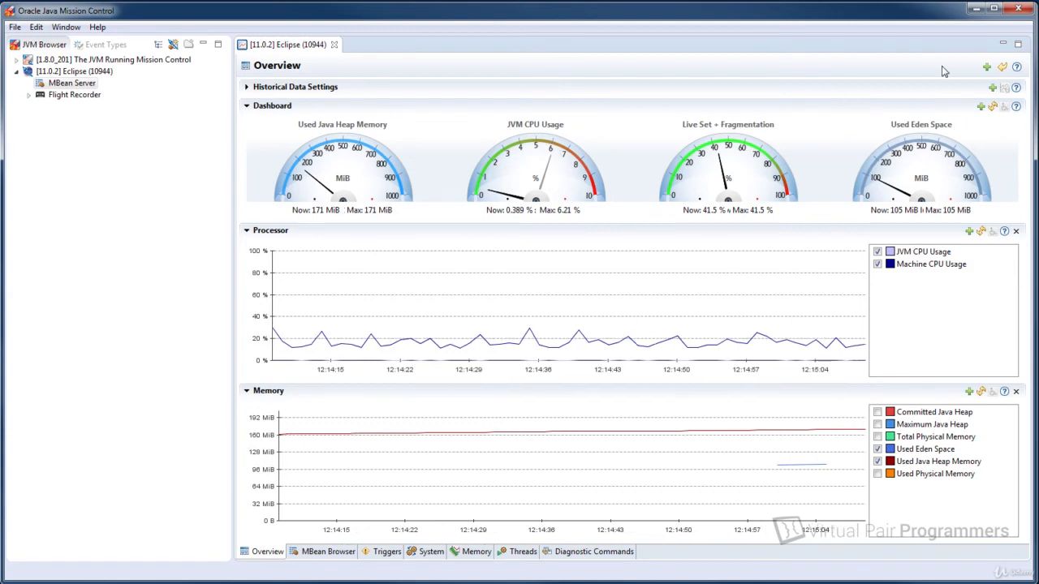
Add a new chart to the Overview and plot the G1 Survivor Space PeakUsage "used" attribute on it, filtering by "*sur".
{"action": "left_click", "coordinate": [986, 68]}
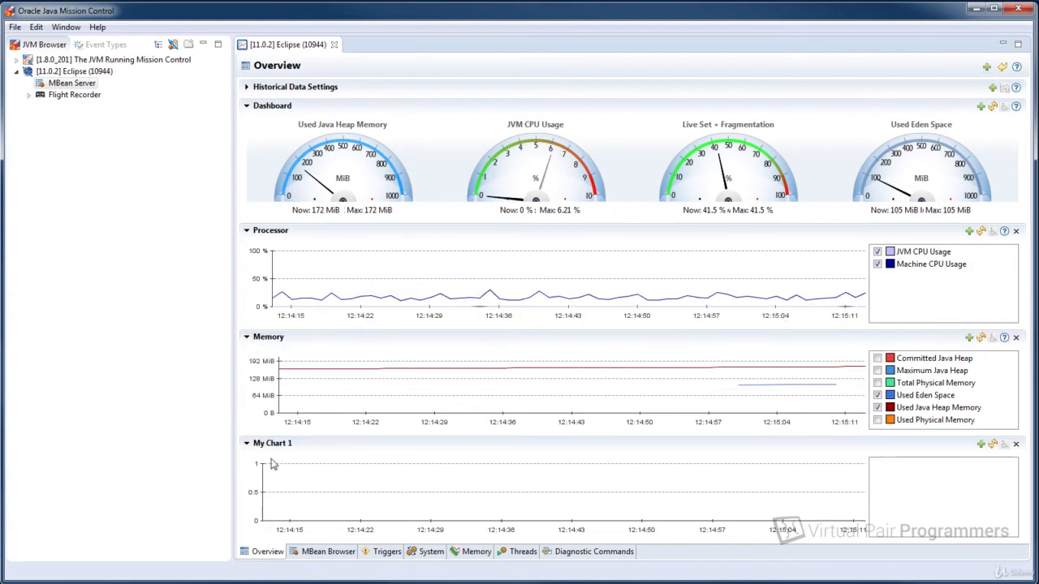
{"action": "left_click", "coordinate": [980, 444]}
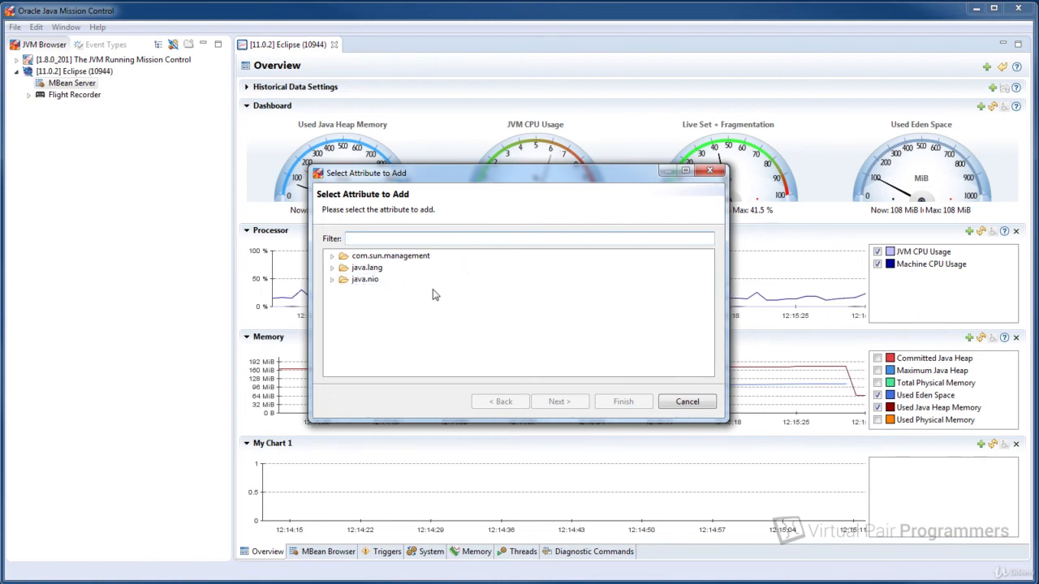
{"action": "type", "text": "sur"}
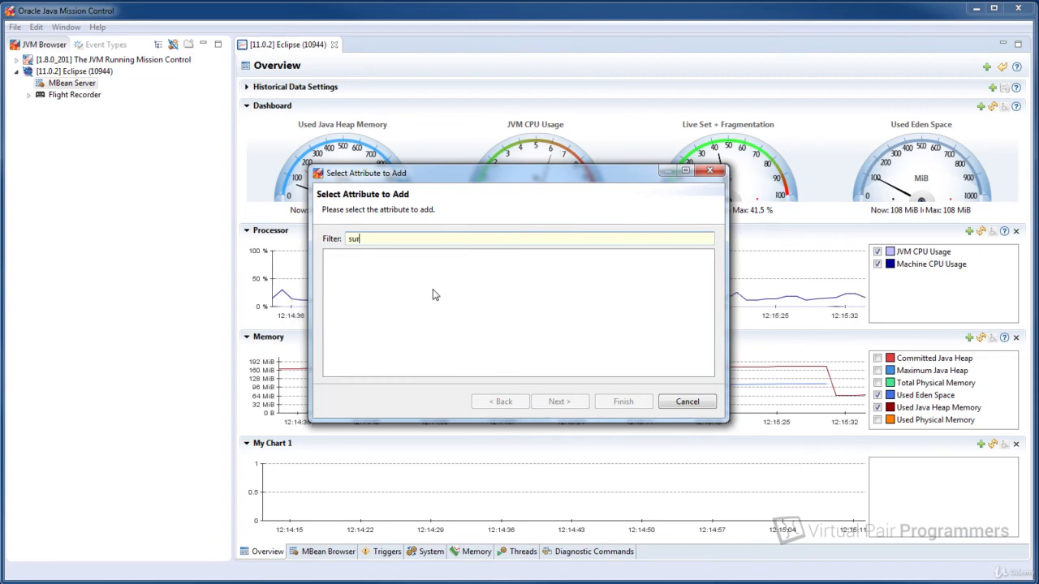
{"action": "type", "text": "*"}
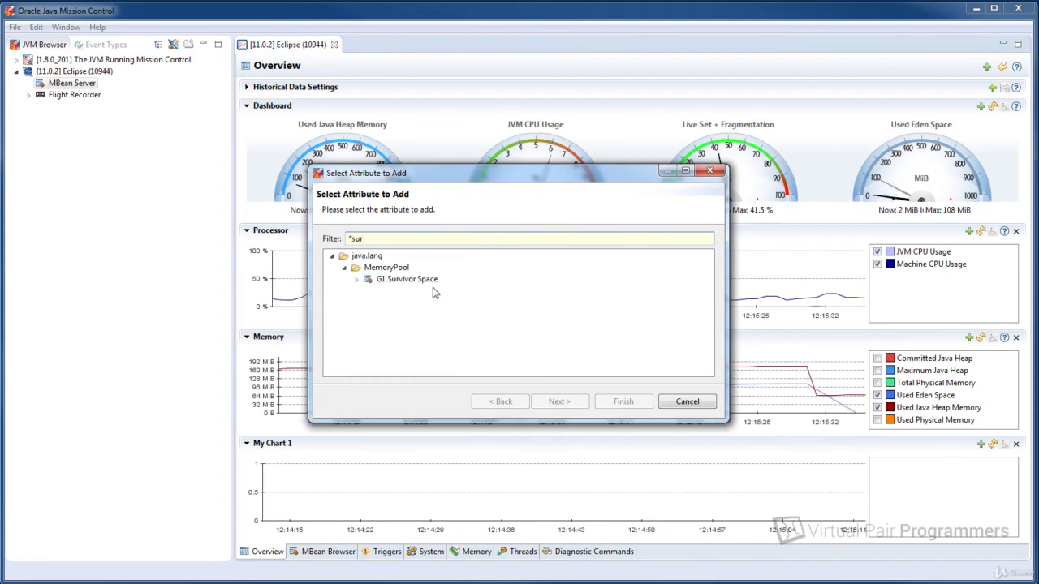
{"action": "left_click", "coordinate": [356, 279]}
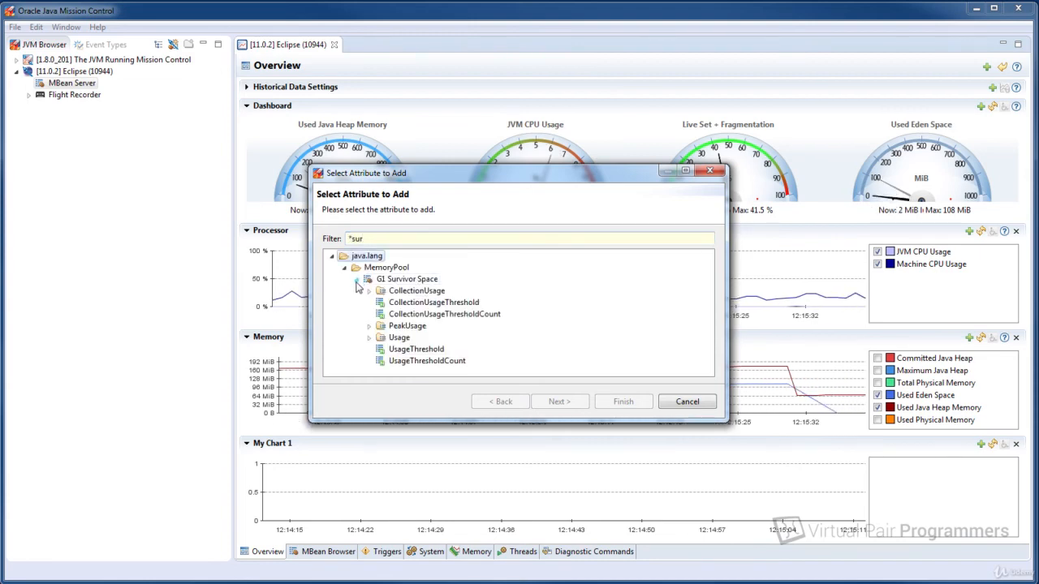
{"action": "left_click", "coordinate": [371, 327]}
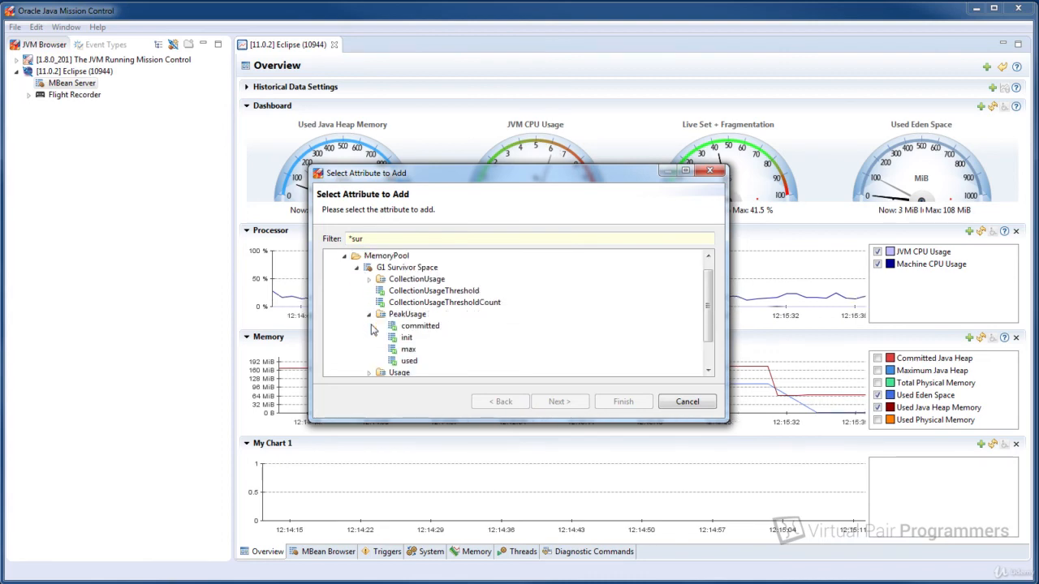
{"action": "left_click", "coordinate": [411, 362]}
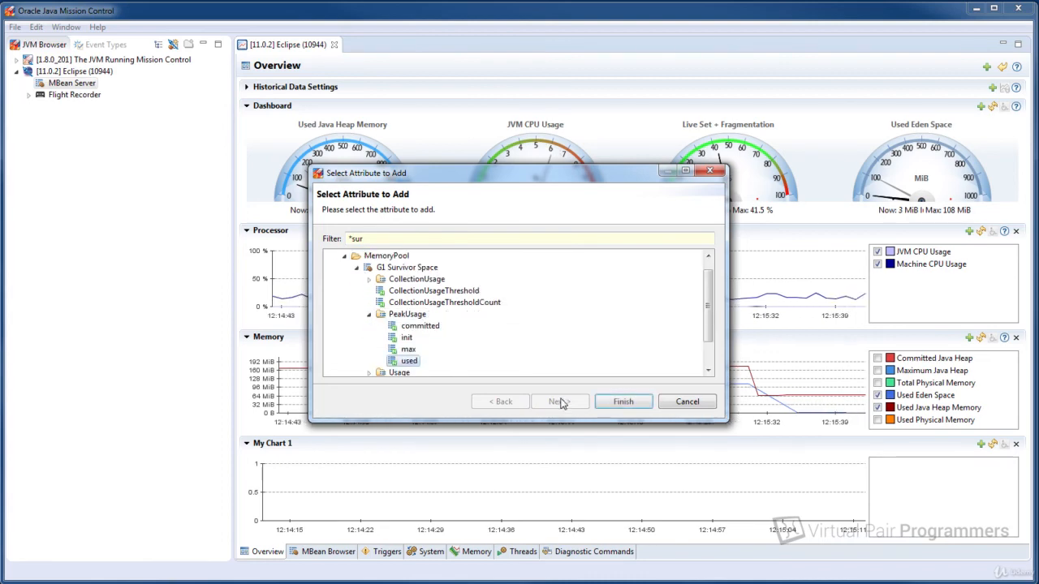
{"action": "left_click", "coordinate": [625, 401]}
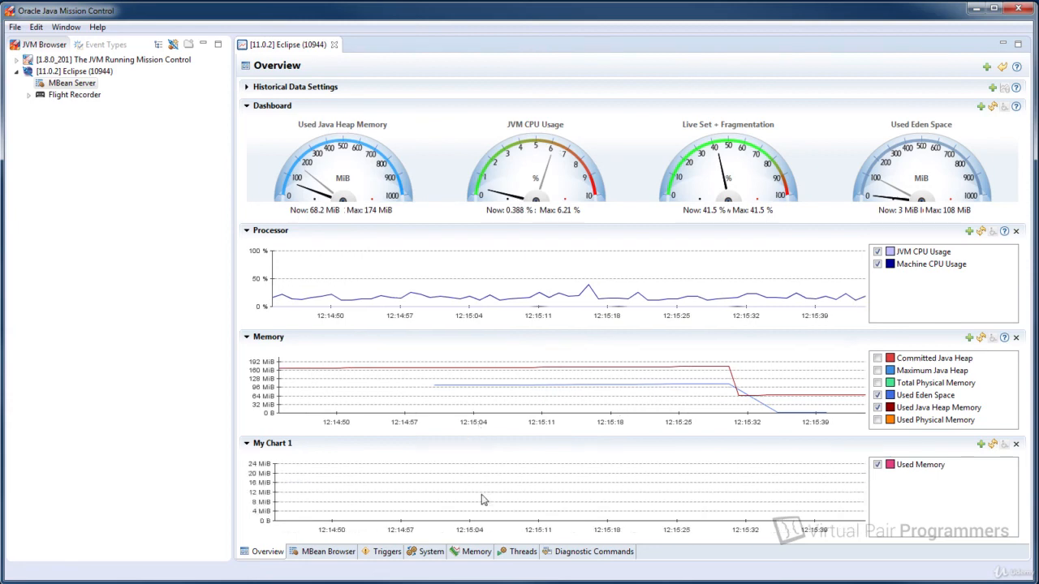